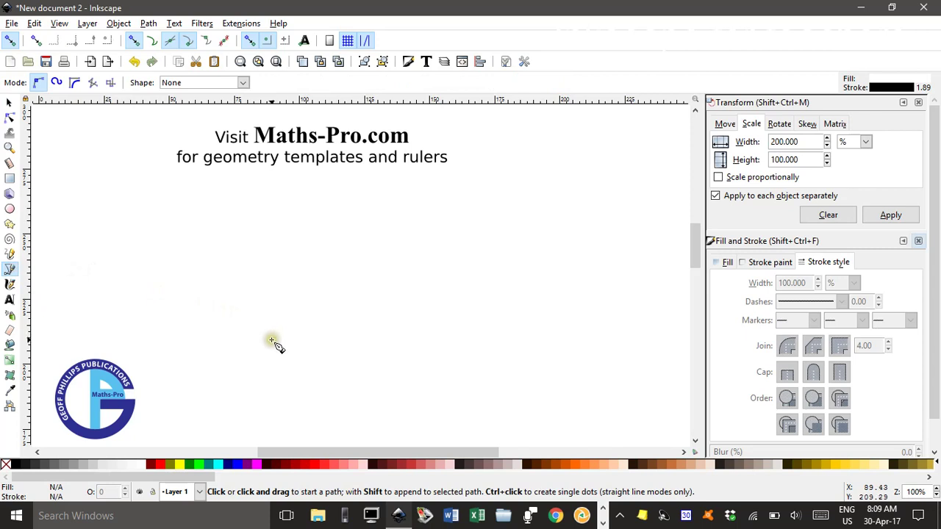
Step: Draw a closed triangle about 107 mm wide and 56 mm high, fill it yellow, and deselect it
left_click(257, 342)
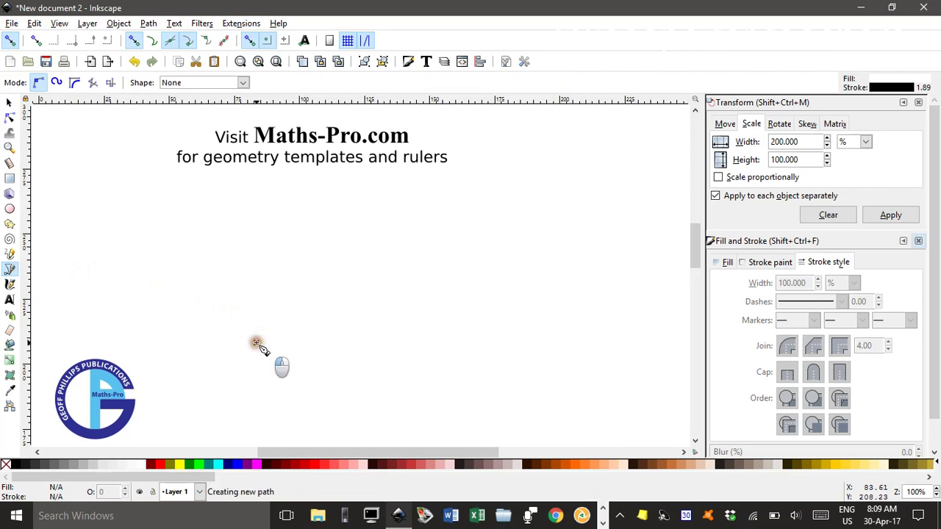
left_click(401, 208)
left_click(534, 353)
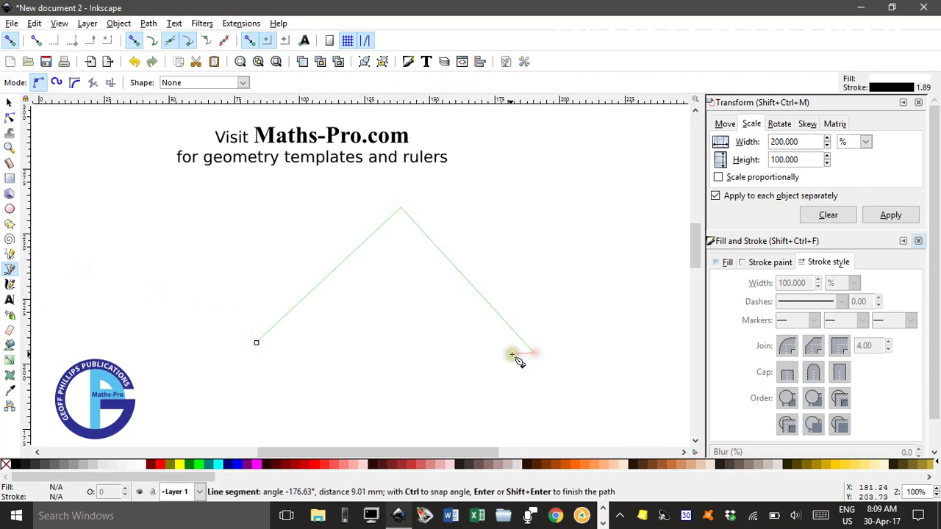
left_click(257, 344)
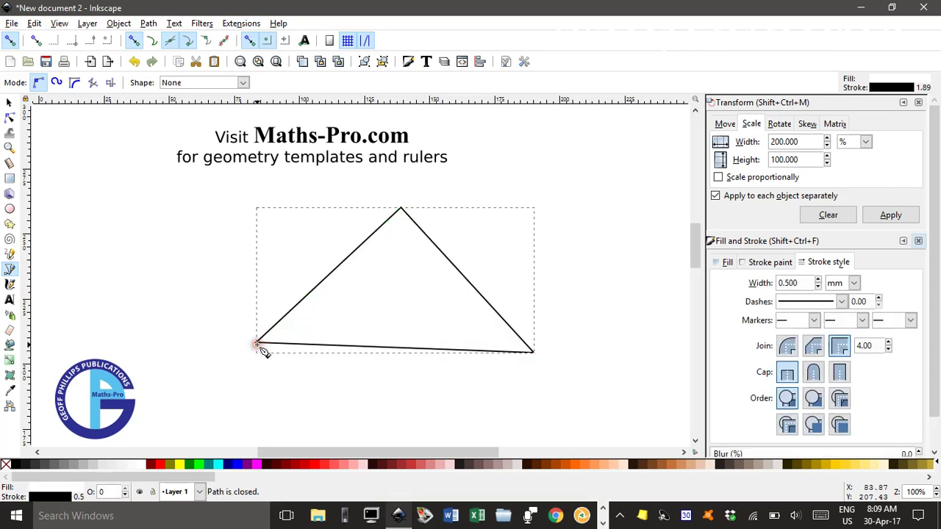
left_click(181, 464)
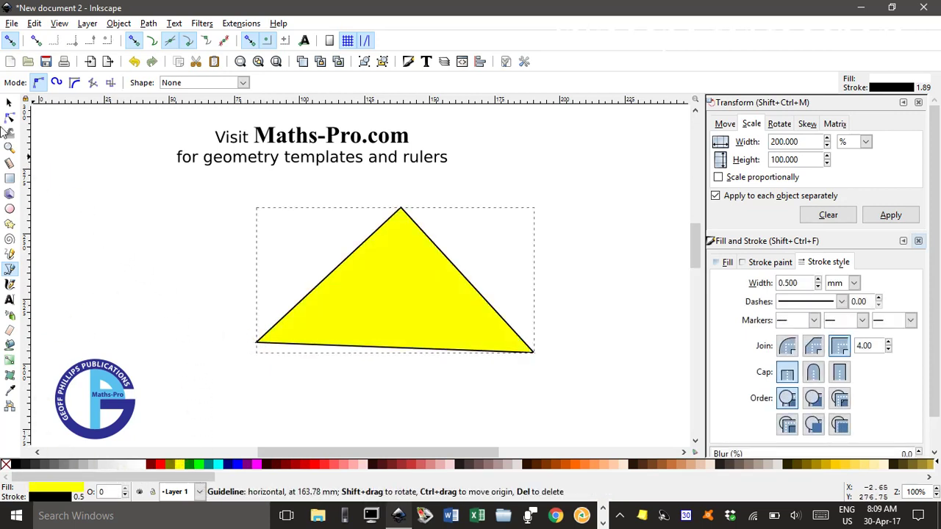
left_click(10, 102)
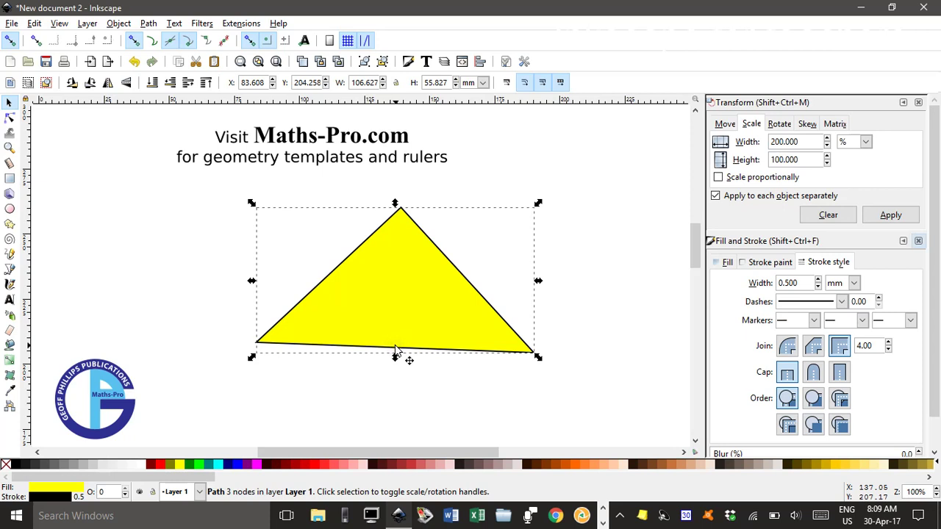
left_click(155, 263)
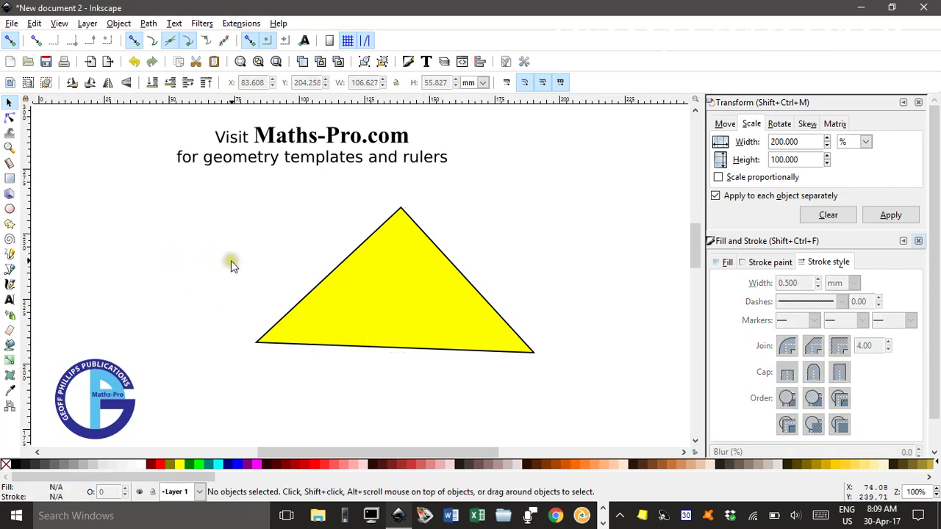
Step: Draw a circle 127 mm in diameter and give it a translucent green fill with alpha about 95
left_click(10, 209)
mouse_move(183, 260)
left_mouse_down()
mouse_move(275, 355)
mouse_move(360, 390)
mouse_move(338, 405)
mouse_move(380, 426)
left_mouse_up()
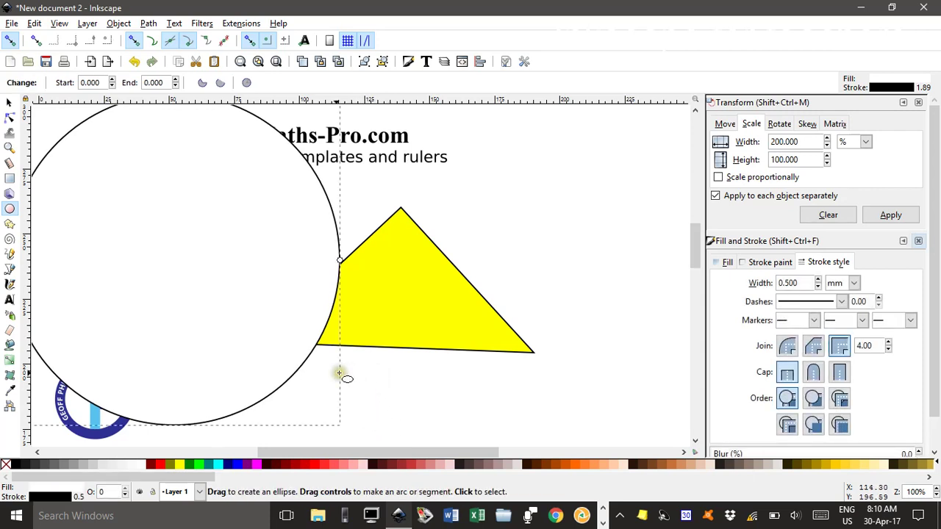
left_click(195, 463)
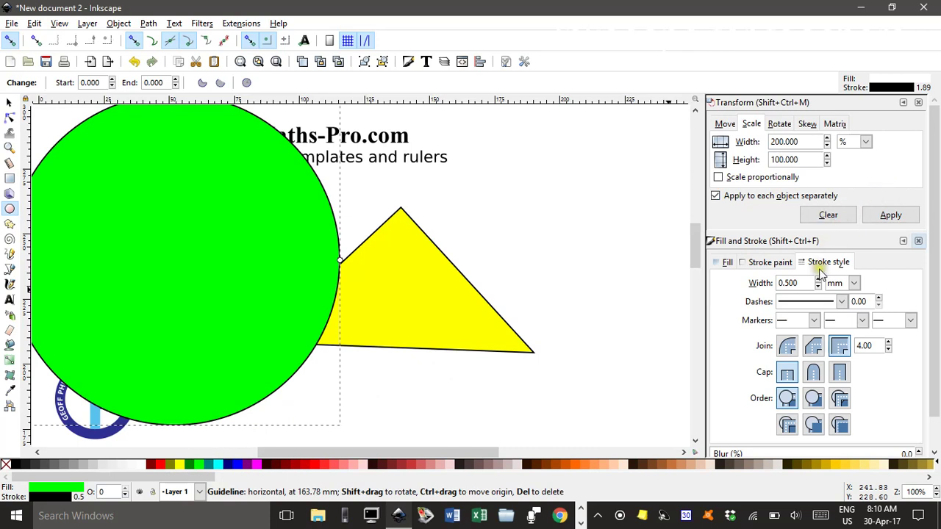
left_click(727, 263)
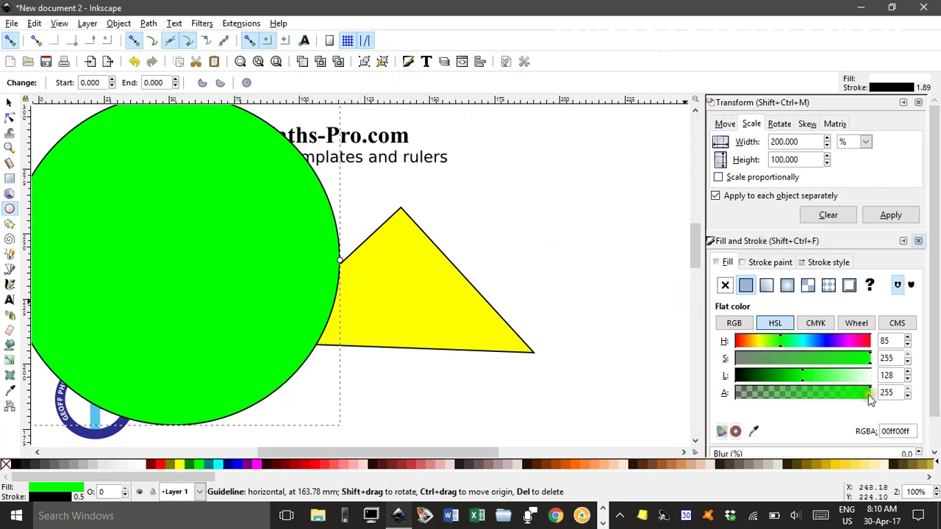
left_click_drag(871, 398, 786, 397)
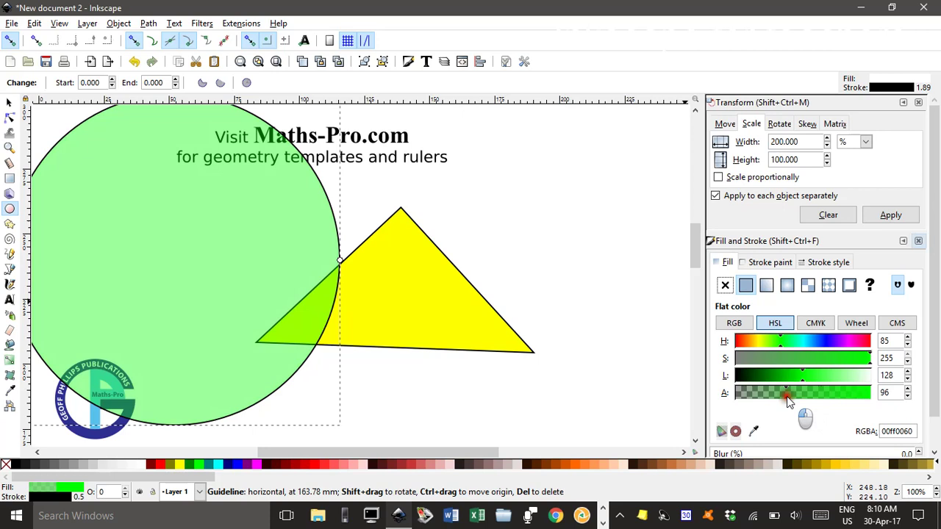
Step: Duplicate the green circle and snap the centres of the two circles onto the triangle's lower-left and lower-right corners
left_click(9, 104)
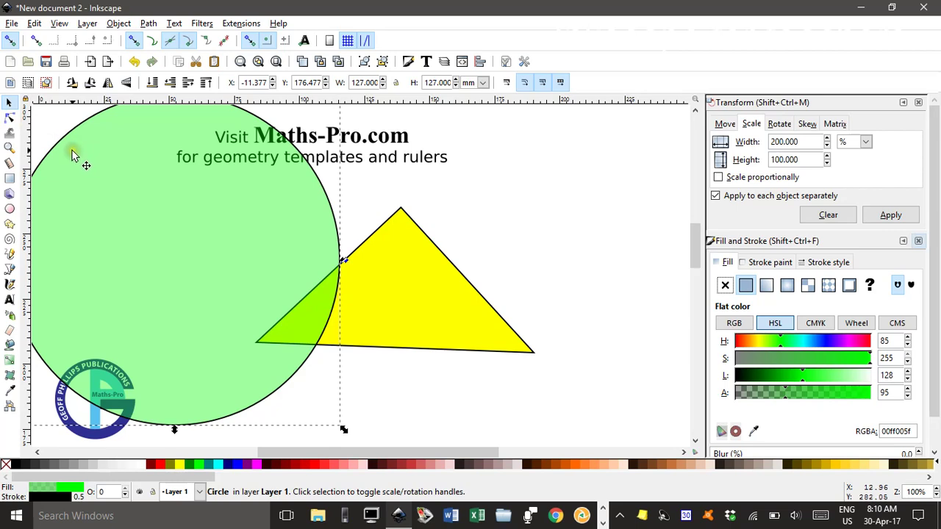
left_click_drag(151, 225, 559, 259)
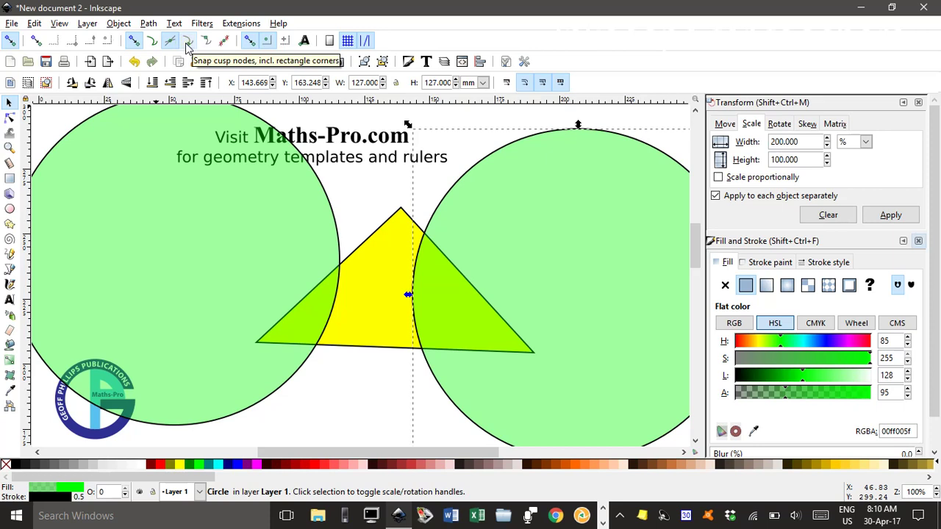
left_click(268, 42)
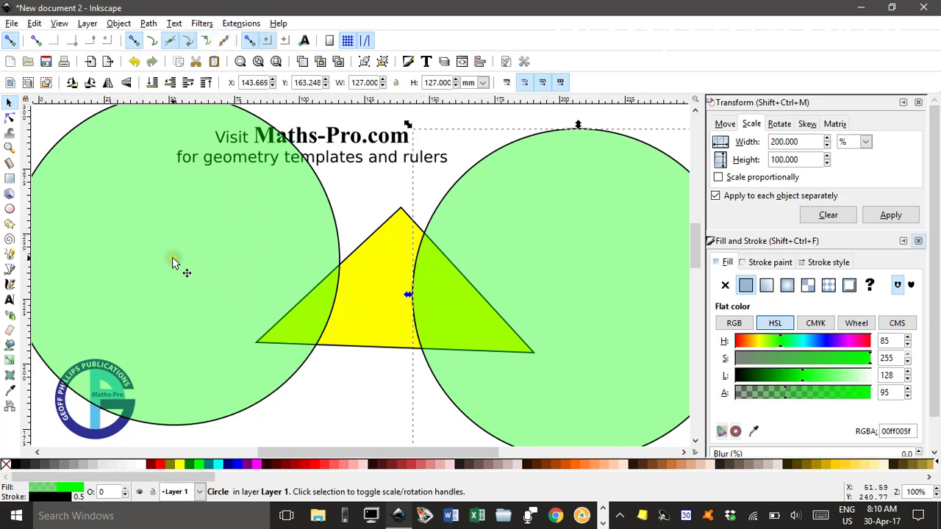
left_click_drag(173, 260, 258, 342)
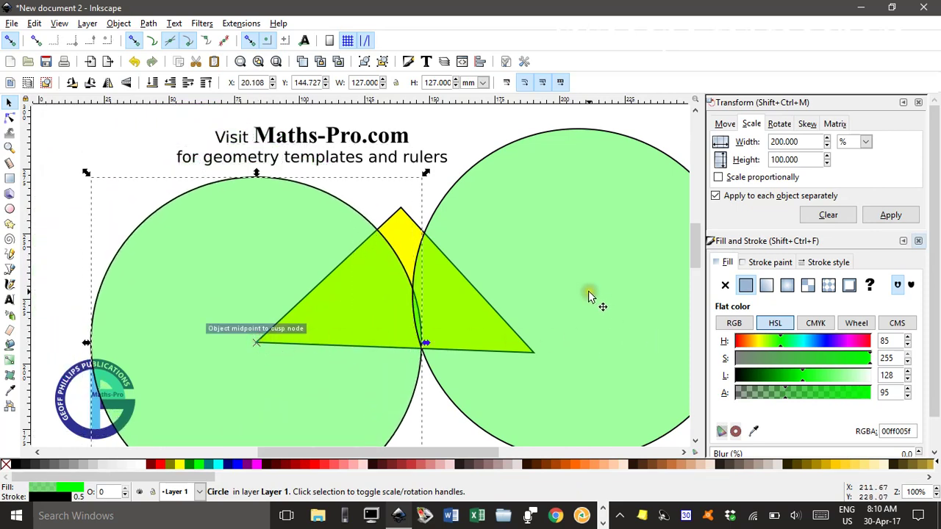
left_click_drag(593, 299, 533, 356)
Step: Draw a straight line joining the two circles' intersection points to bisect the triangle's base, and deselect it
scroll(529, 296, "down", 4)
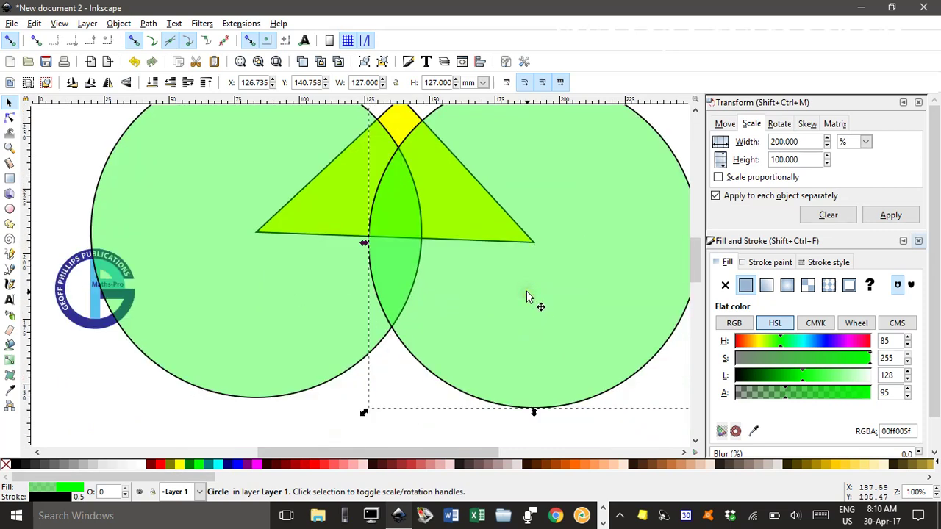
scroll(526, 297, "up", 2)
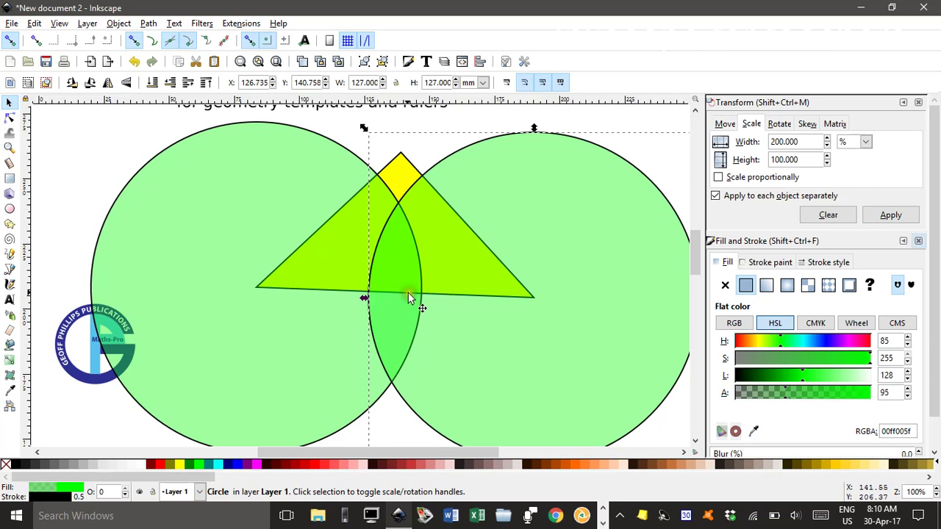
left_click(10, 270)
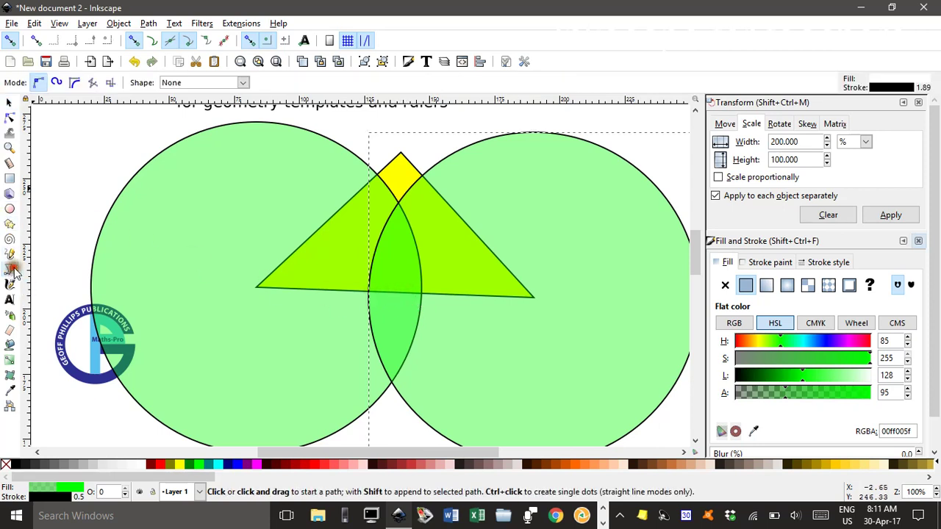
left_click(392, 384)
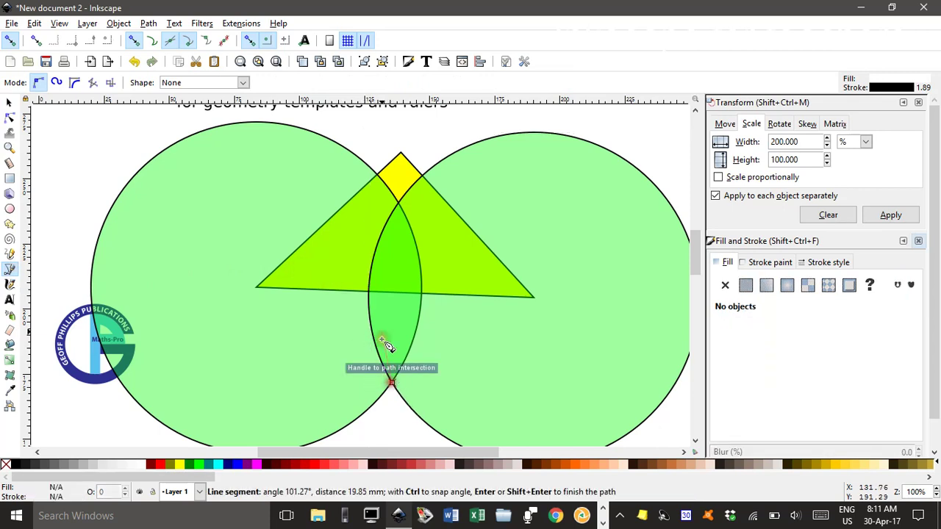
double_click(398, 203)
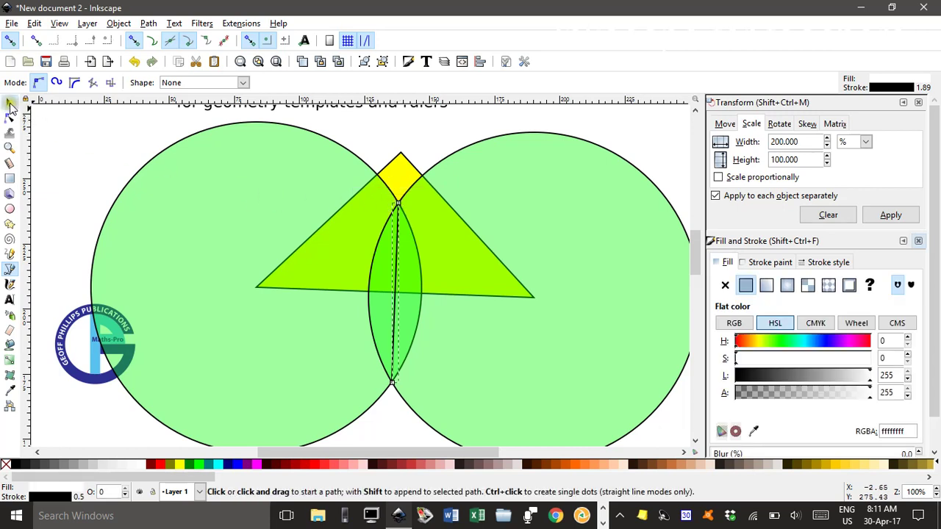
left_click(9, 102)
left_click(343, 122)
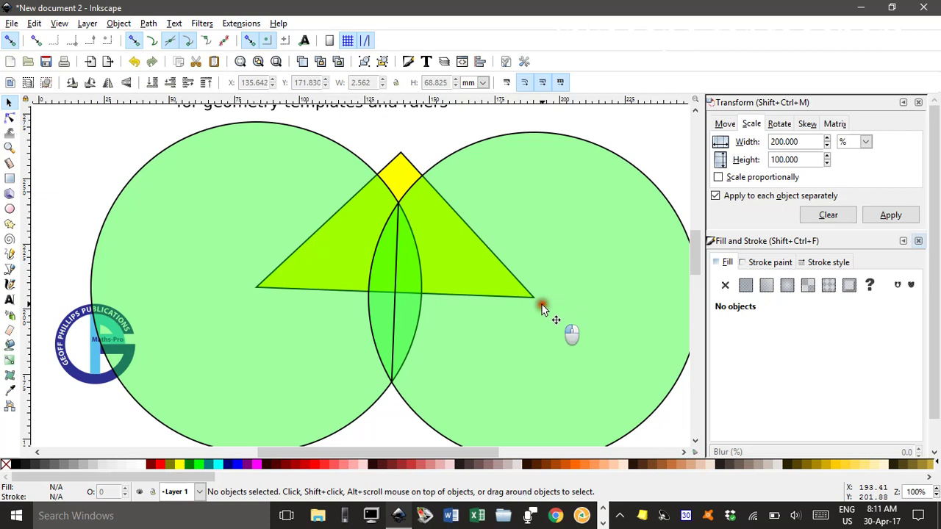
Step: Move the lower-right circle's centre to the triangle's apex and draw a line joining the two circles' intersections across the left side
left_click_drag(542, 308, 401, 160)
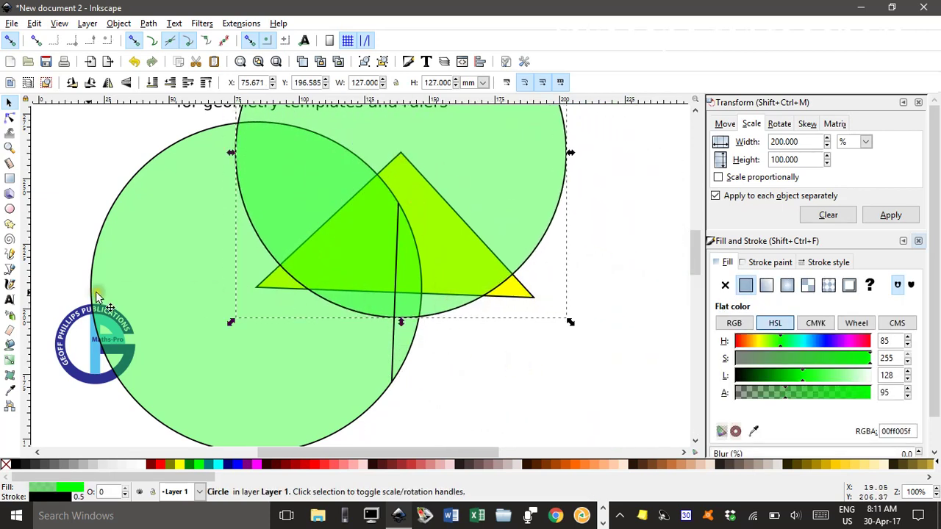
left_click(10, 270)
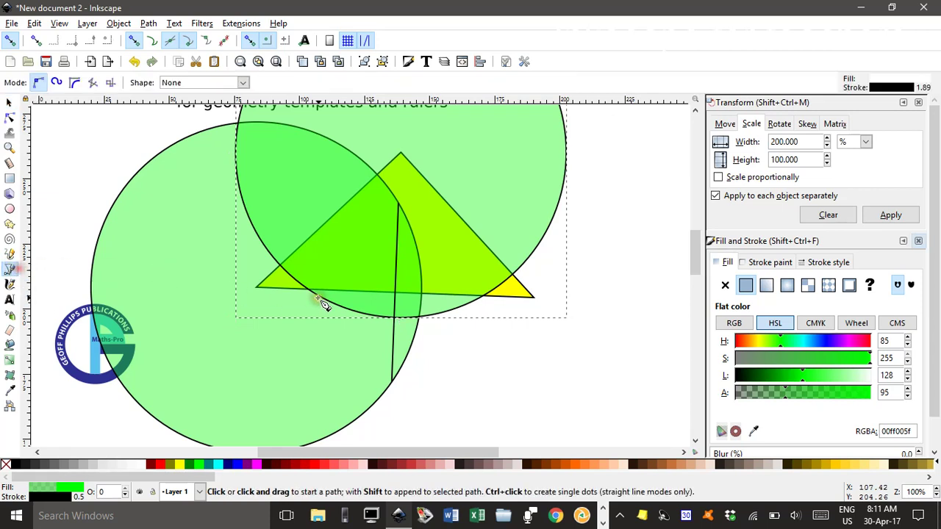
left_click(419, 317)
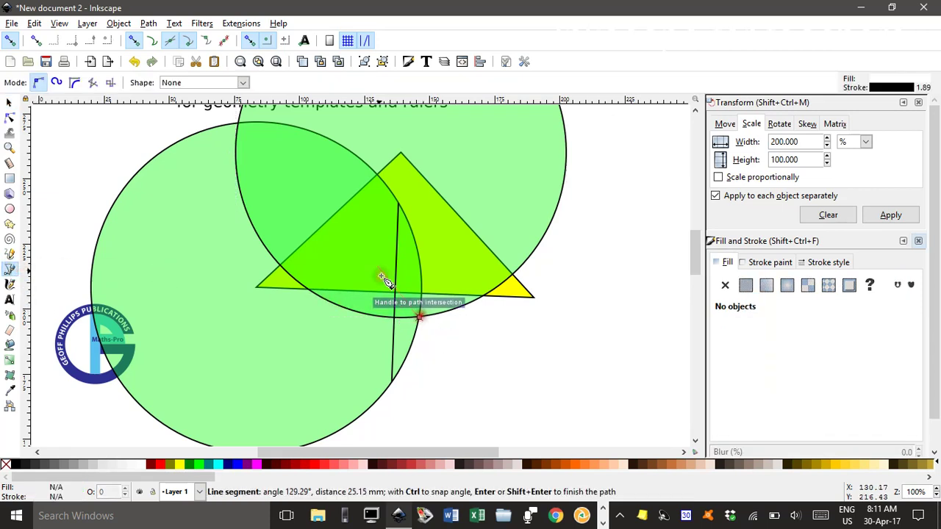
left_click(239, 125)
right_click(239, 125)
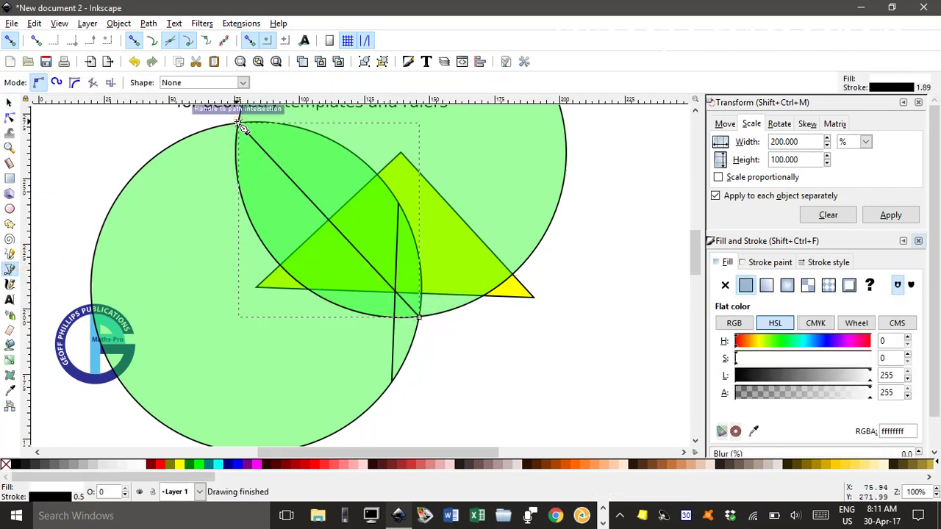
Step: Move the lower-left circle's centre to the lower-right corner and draw a line joining the circles' intersections across the triangle's right side
left_click(9, 102)
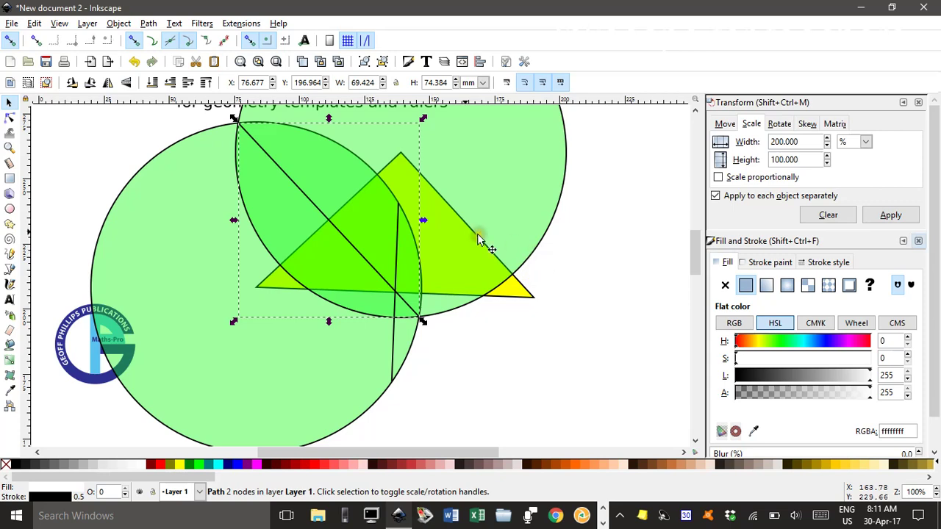
left_click(238, 287)
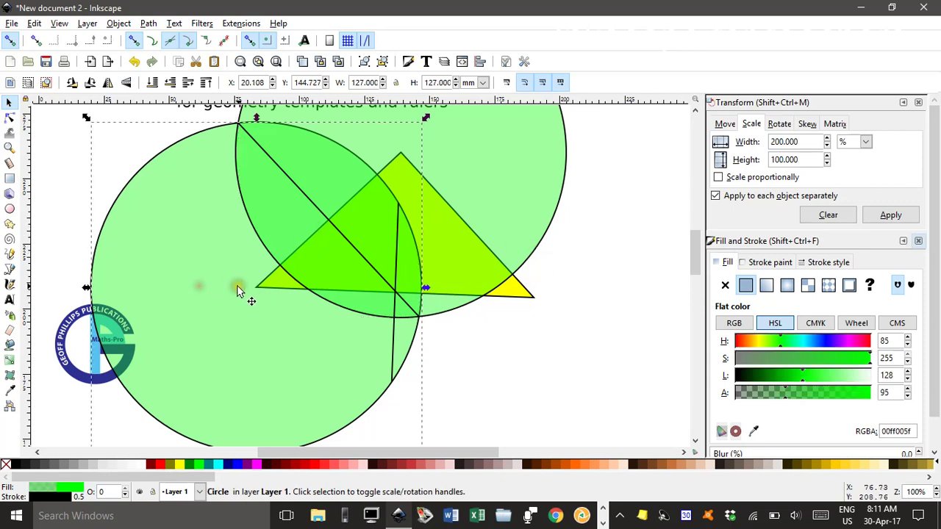
left_click_drag(238, 287, 533, 301)
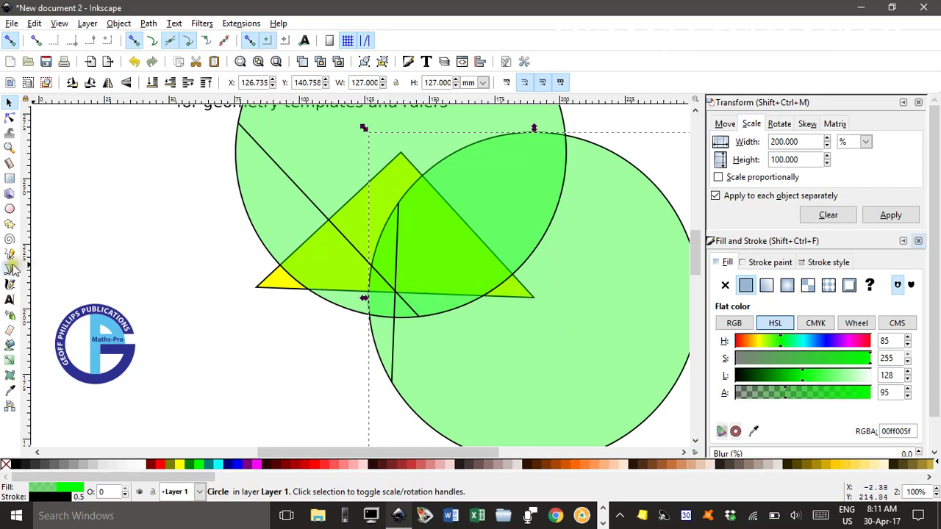
left_click(9, 270)
left_click(370, 314)
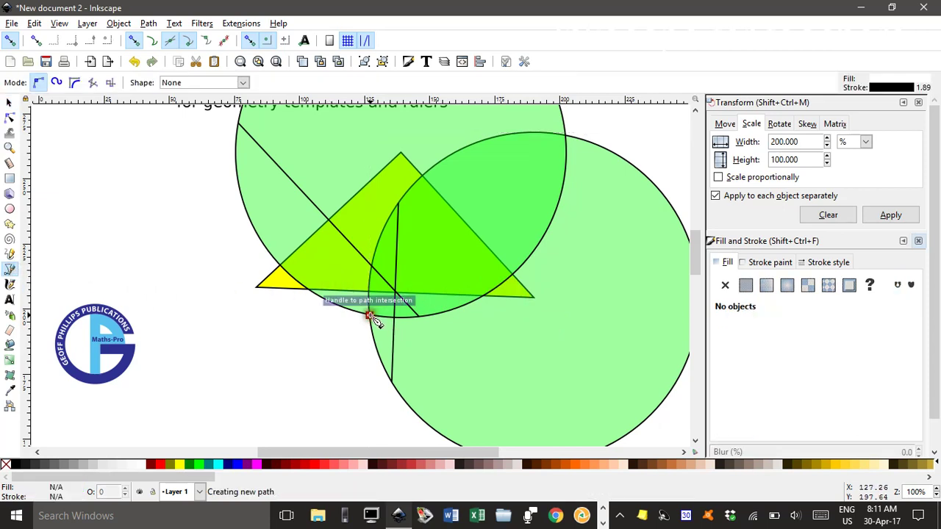
double_click(567, 137)
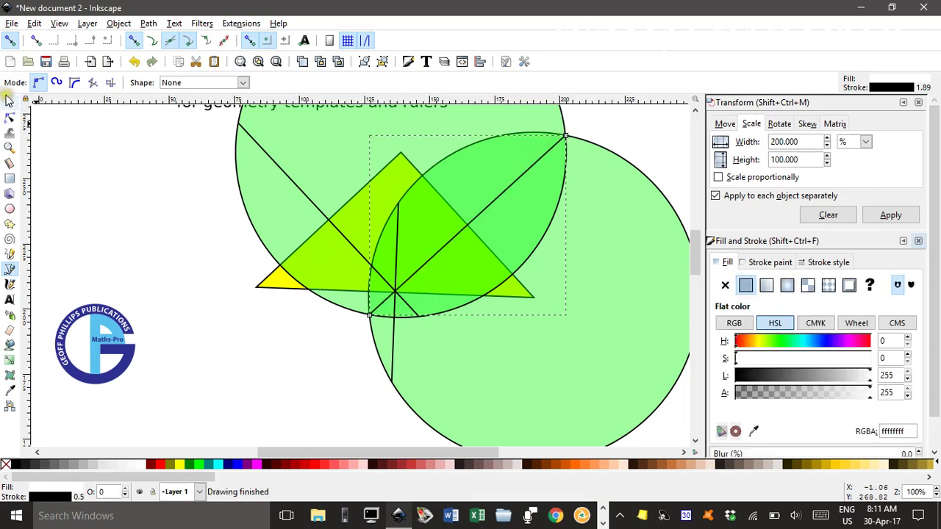
Step: Delete both green construction circles, keeping the triangle and its three bisector lines
left_click(10, 102)
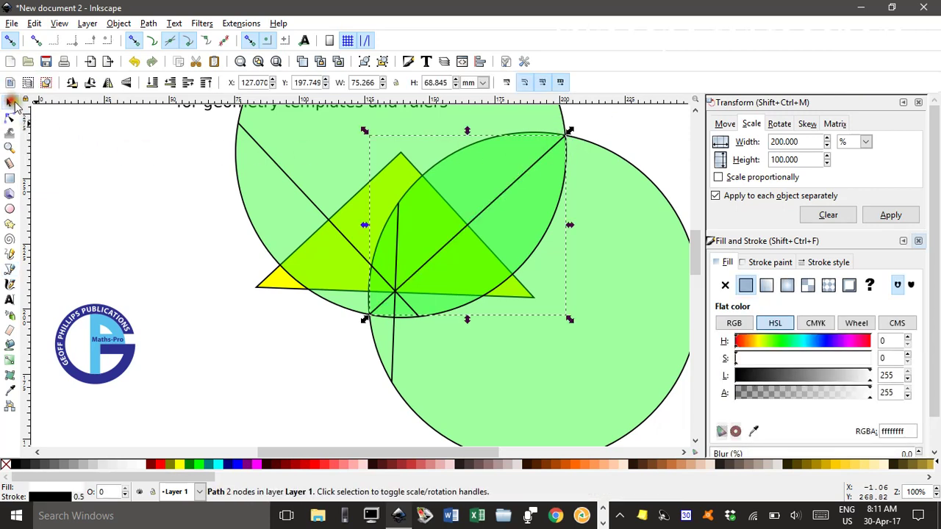
left_click(320, 161)
key("Delete")
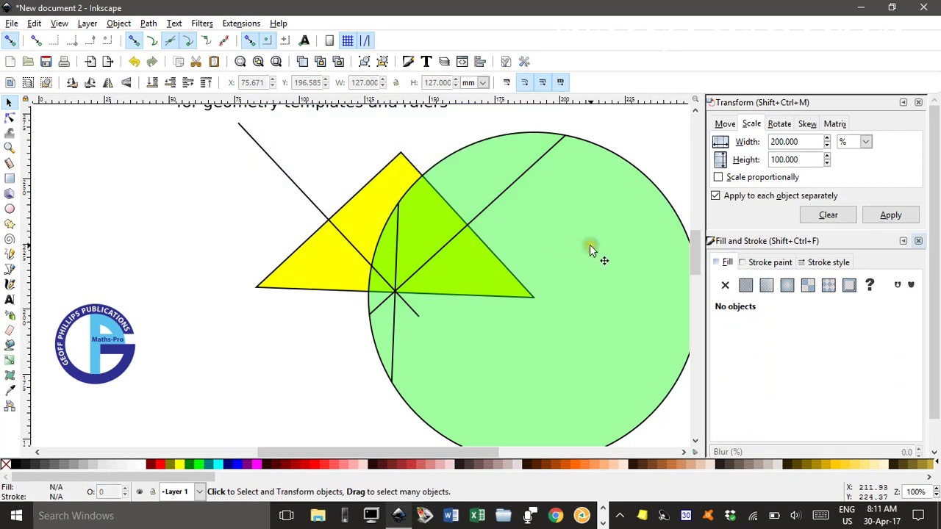
left_click(596, 248)
key("Delete")
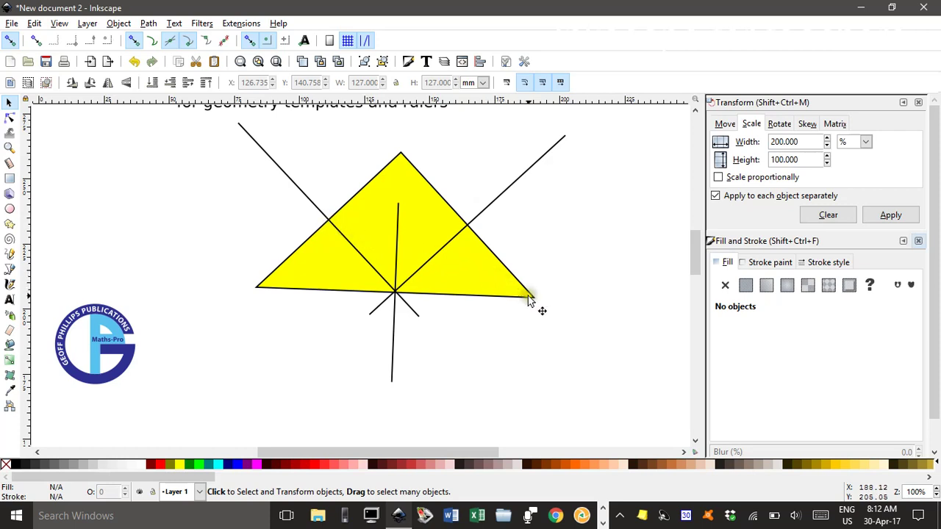
Step: Draw a median from the midpoint of the triangle's left side to its lower-right corner
left_click(10, 269)
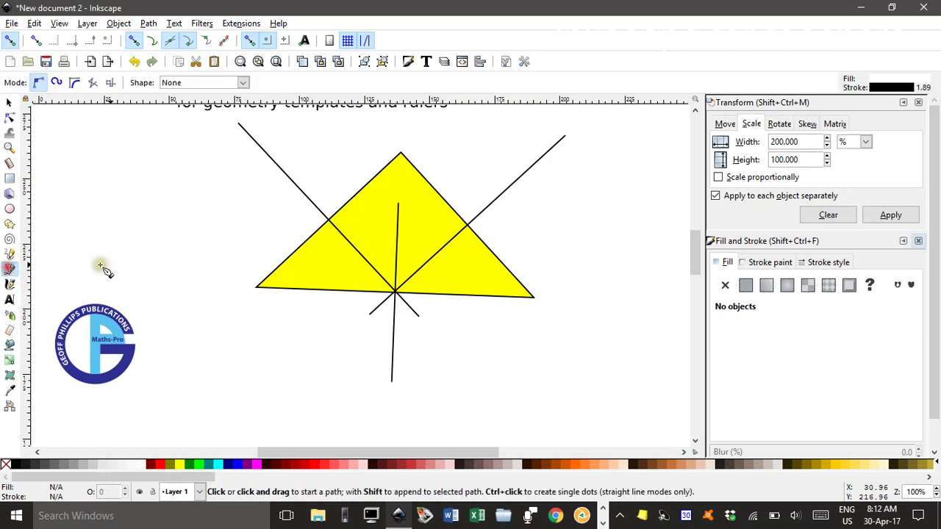
left_click(328, 220)
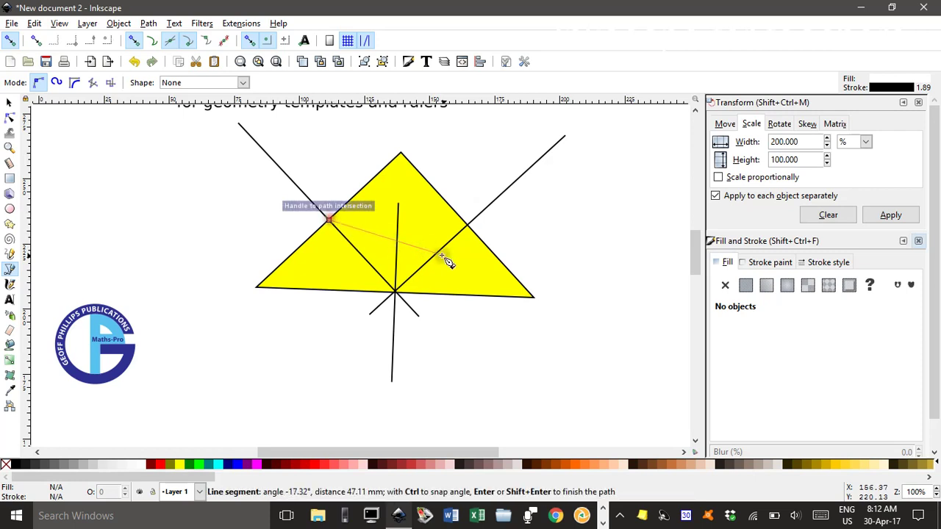
double_click(534, 297)
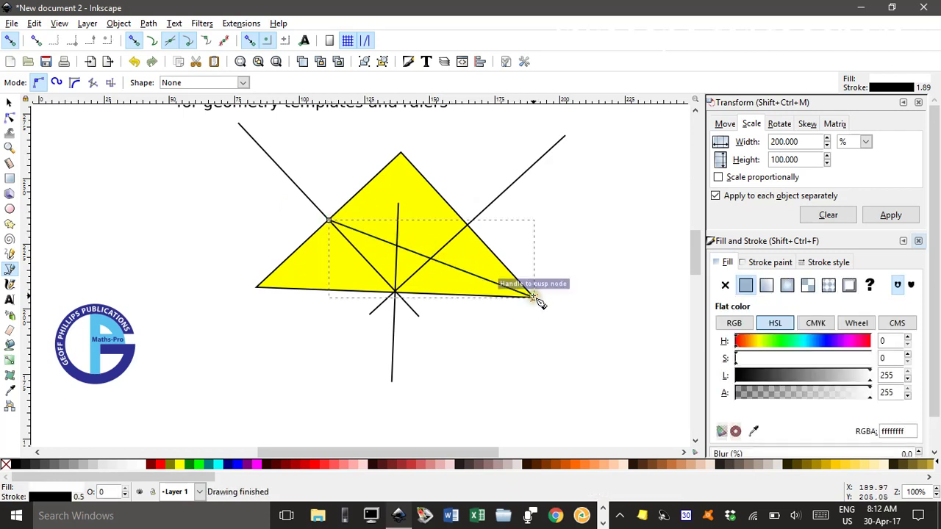
Step: Draw a median from the triangle's apex to the midpoint of its bottom side
left_click(400, 154)
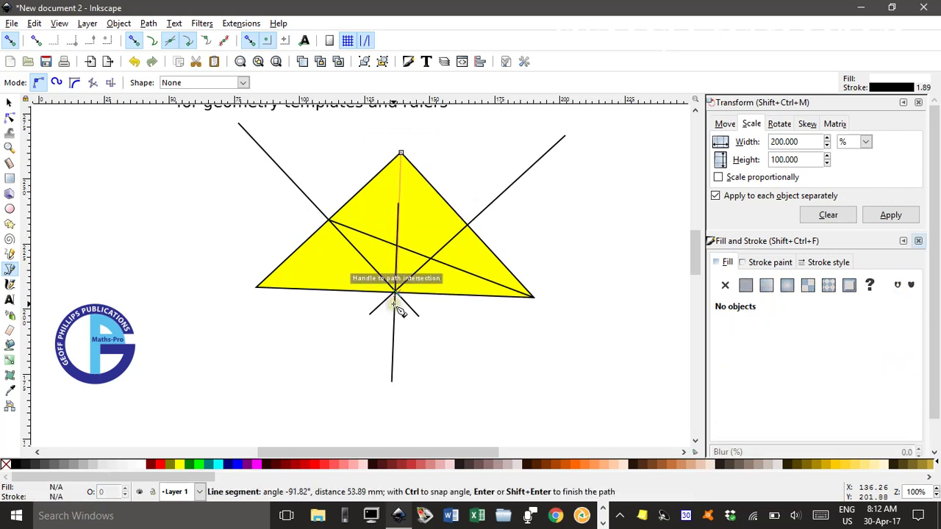
scroll(397, 303, "up", 6)
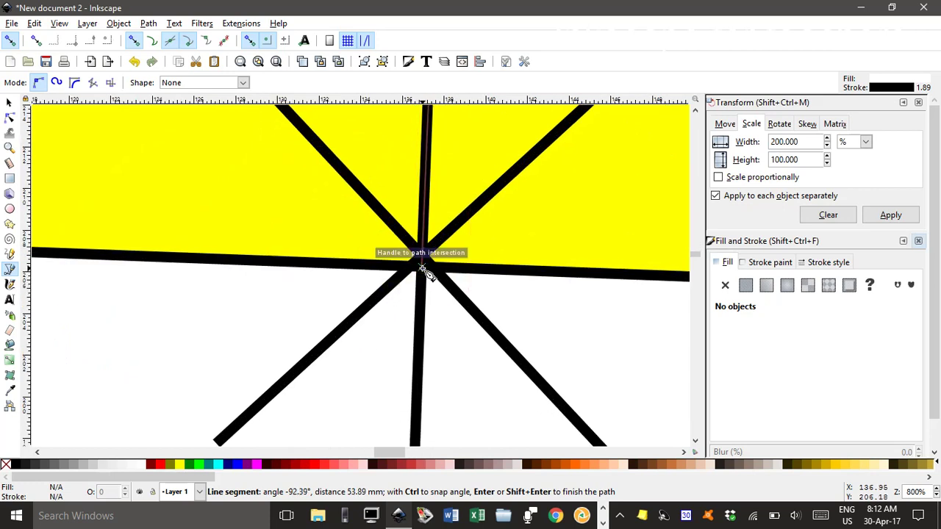
double_click(422, 268)
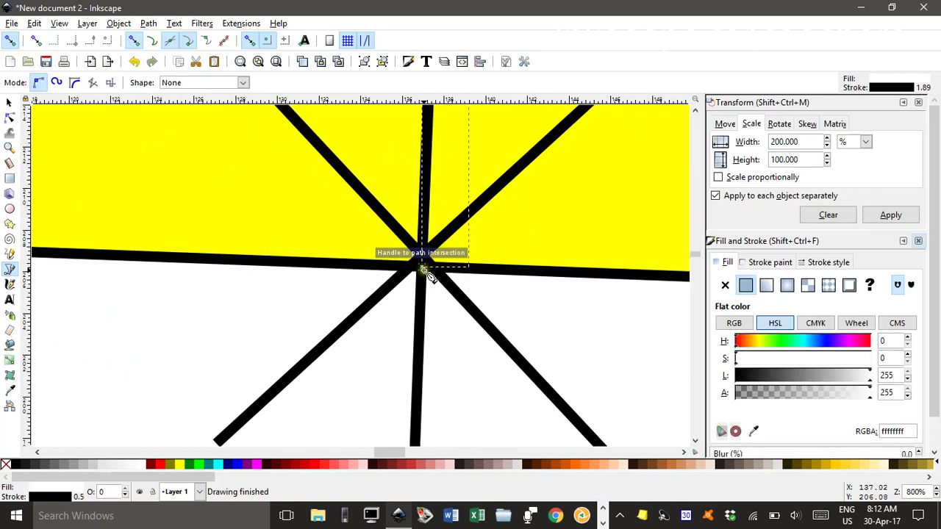
Step: Draw a median from the triangle's lower-left corner to the midpoint of its right side
scroll(400, 272, "down", 5)
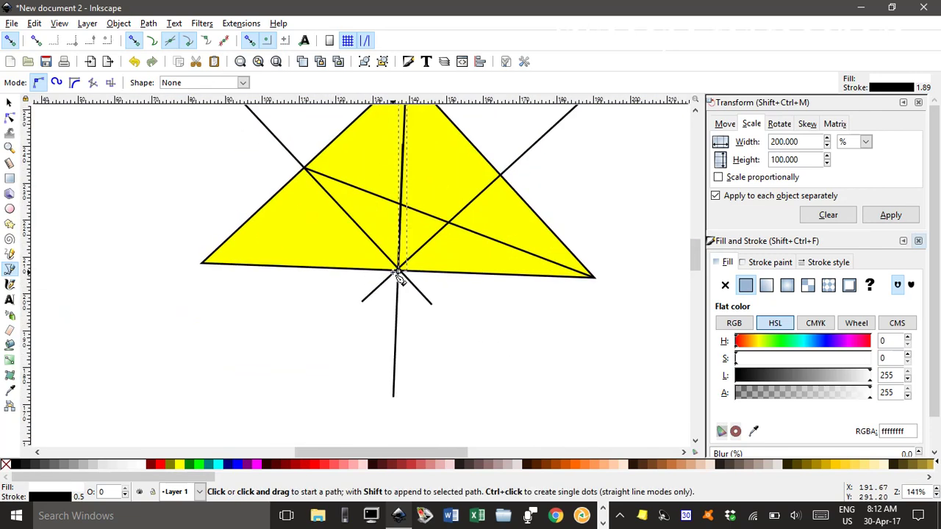
scroll(398, 276, "up", 2)
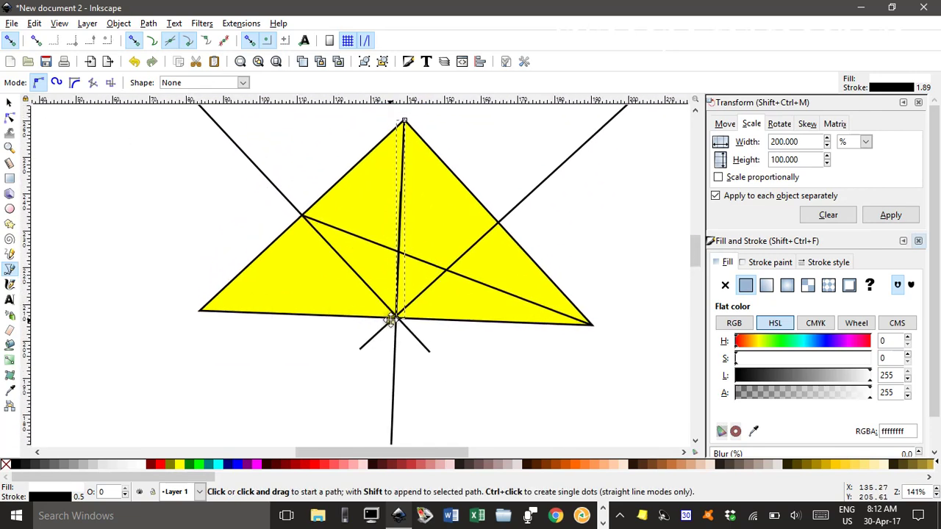
left_click(202, 311)
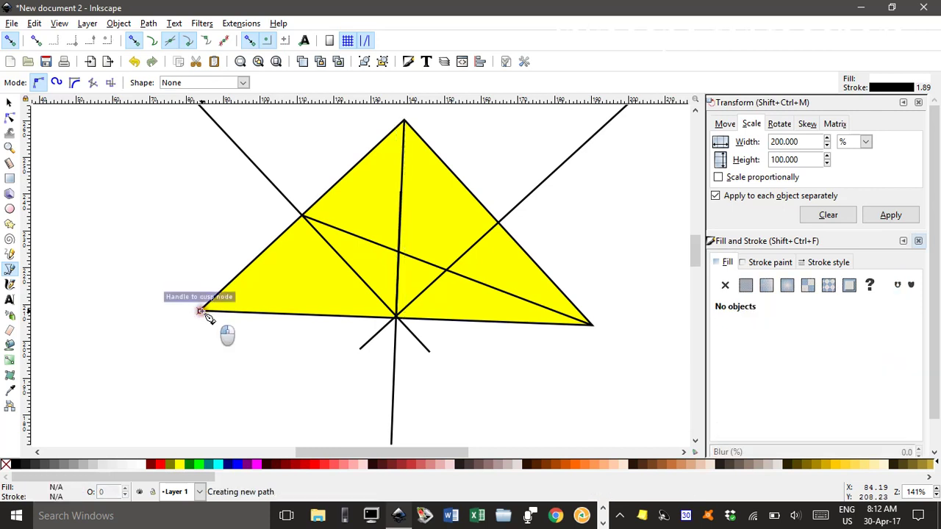
left_click(501, 225)
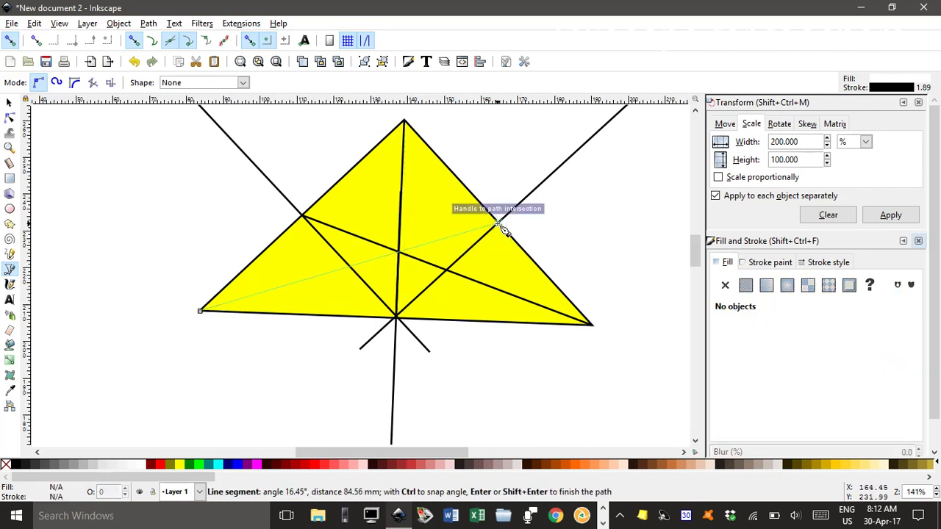
key("Return")
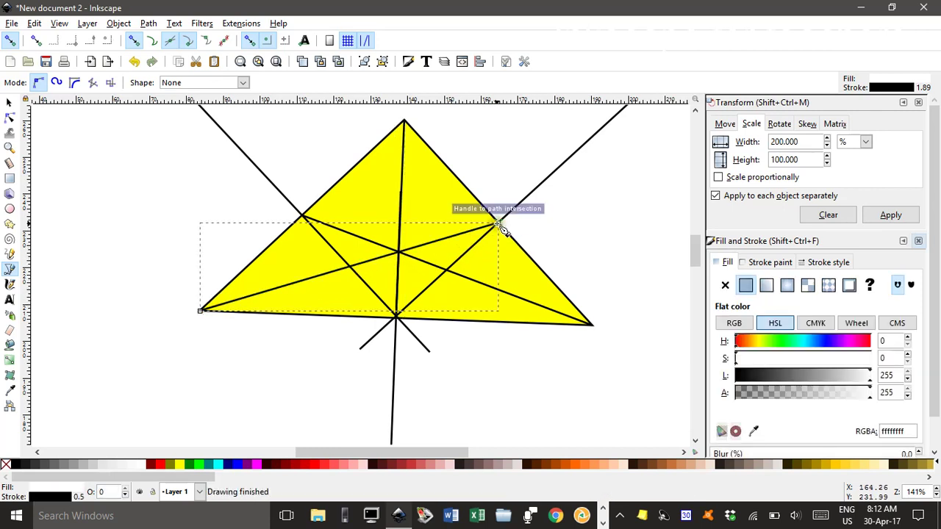
Step: Delete the three perpendicular bisector lines, keeping the triangle and its three medians
left_click(8, 102)
left_click(253, 166)
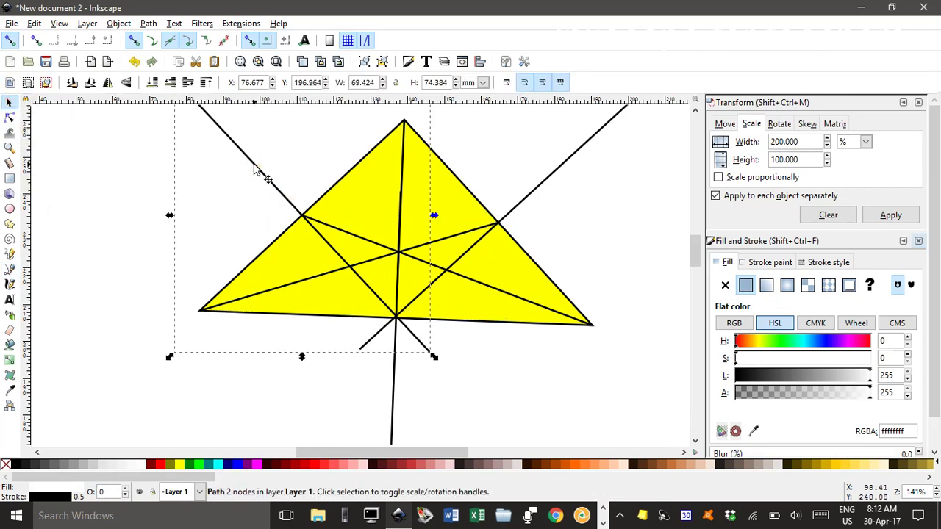
key("Delete")
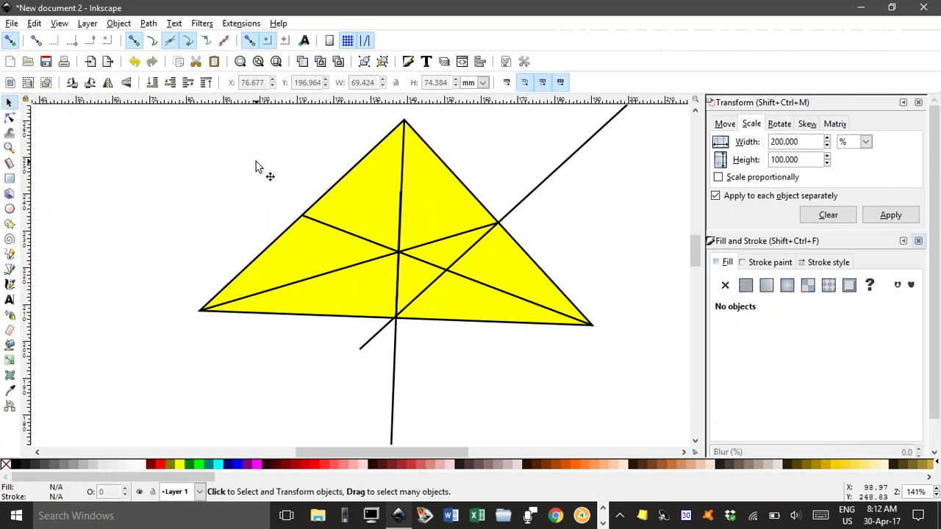
left_click(554, 173)
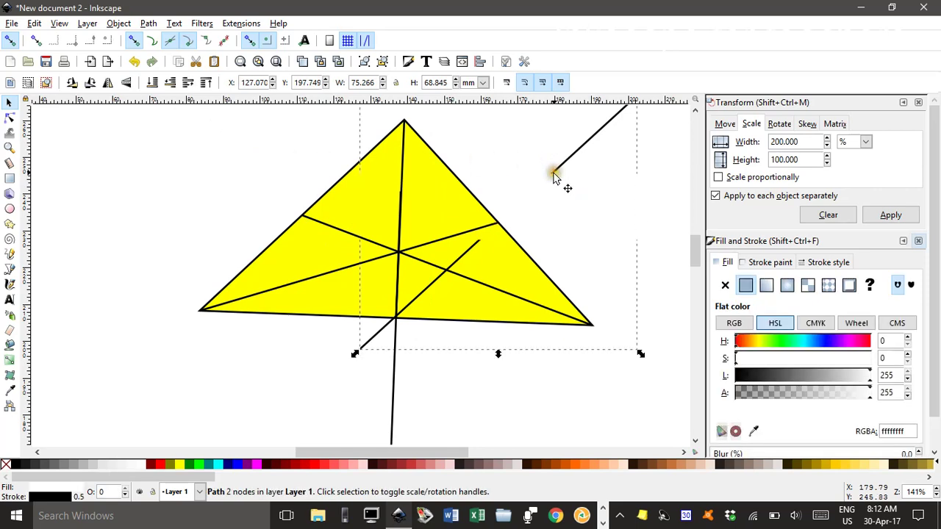
key("Delete")
left_click(395, 353)
key("Delete")
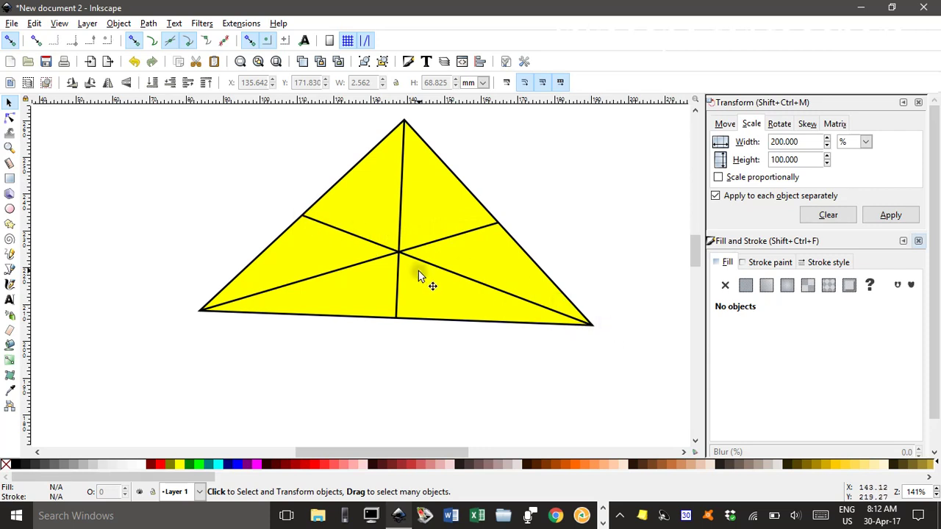
Step: Draw a circle about 6.4 mm across centred where the medians cross, with a black fill and no stroke
left_click_drag(406, 258, 416, 276)
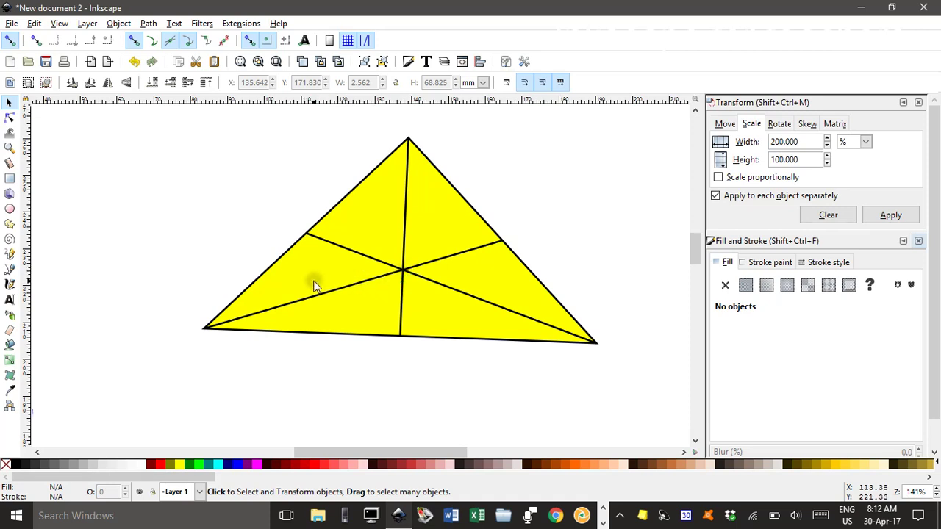
left_click(9, 209)
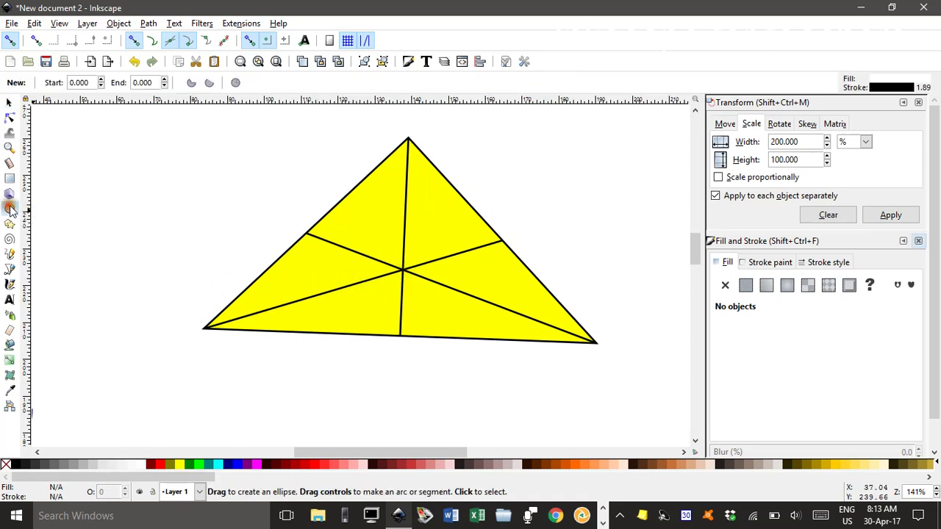
left_click(403, 271)
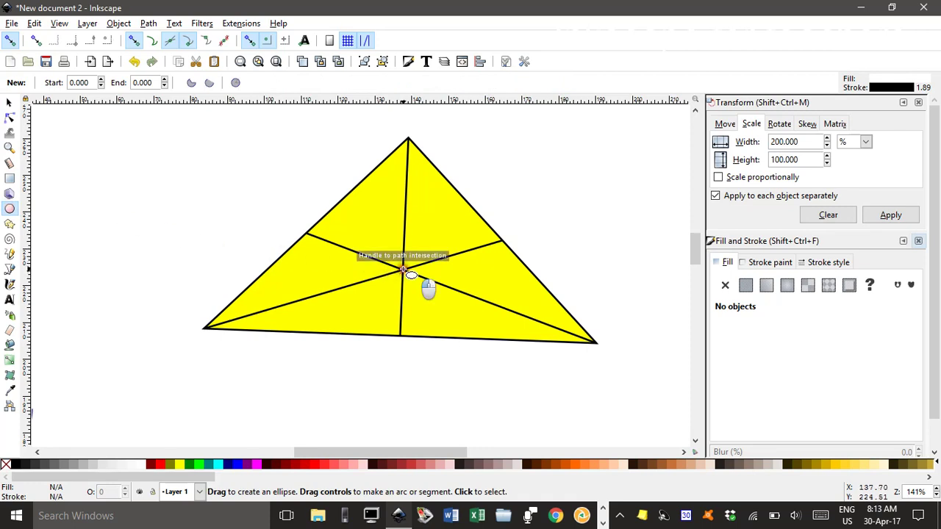
left_click_drag(404, 270, 416, 286)
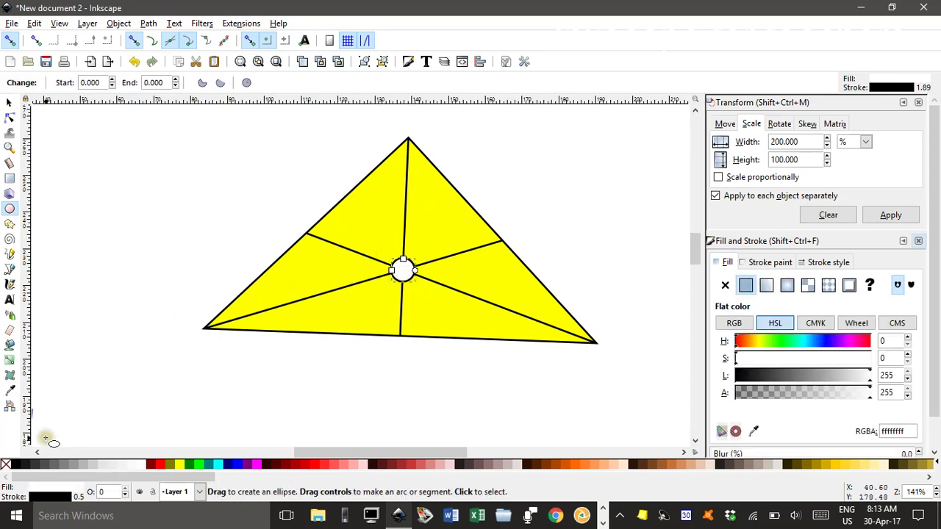
left_click(6, 466, "shift")
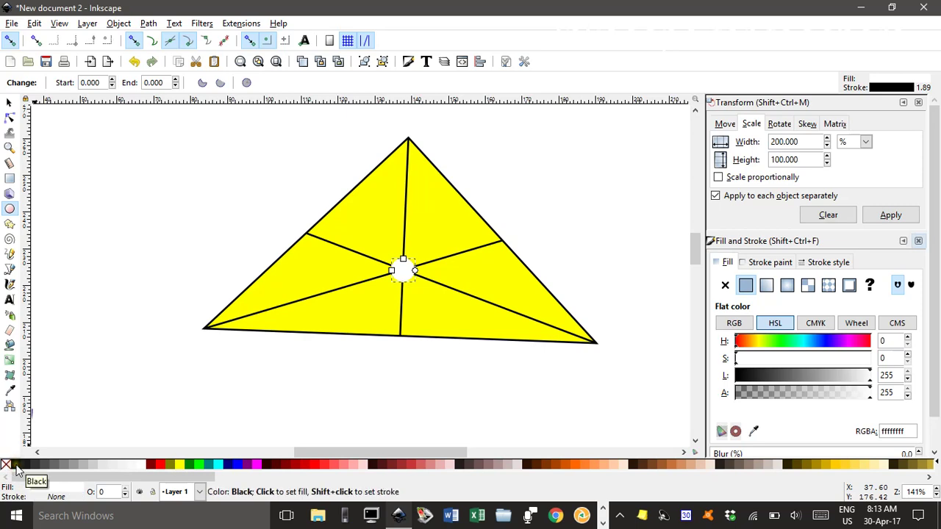
left_click(17, 466)
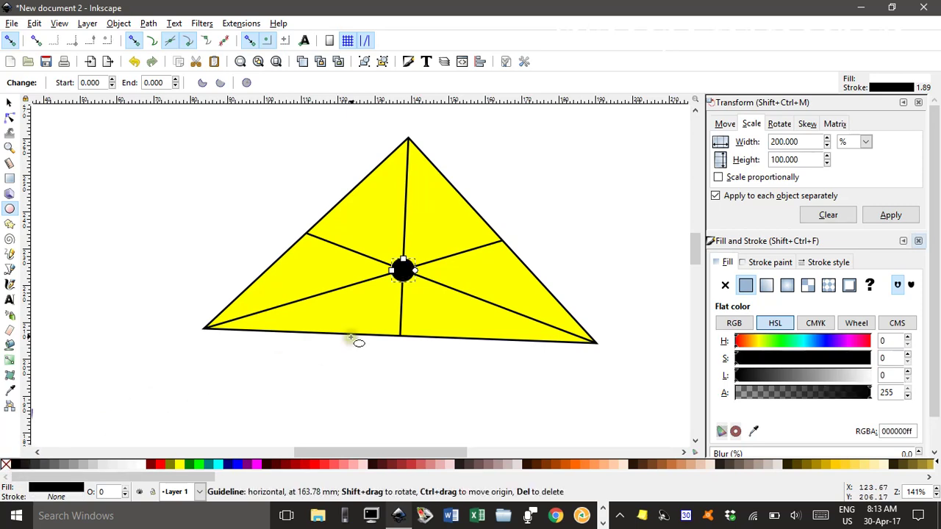
Step: Shrink the black dot about its centre to about 3 mm across and deselect it
scroll(418, 278, "up", 5)
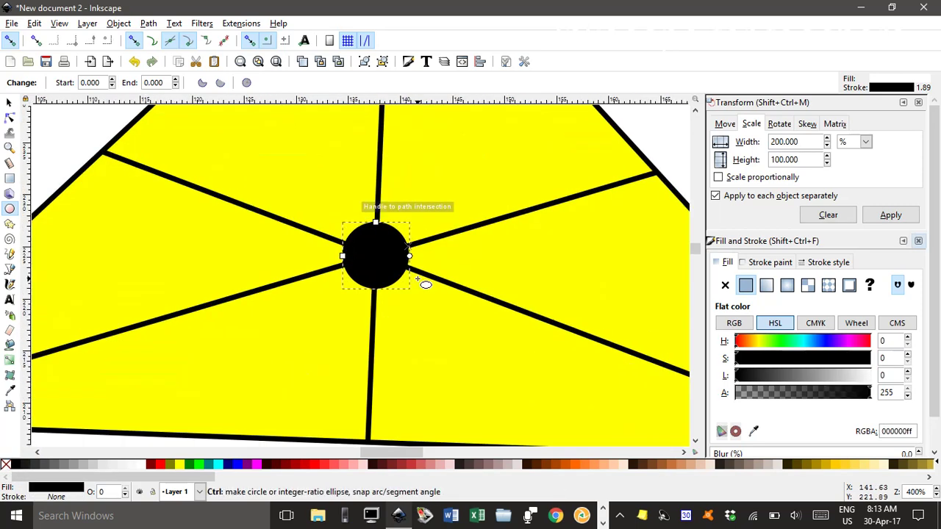
left_click(9, 102)
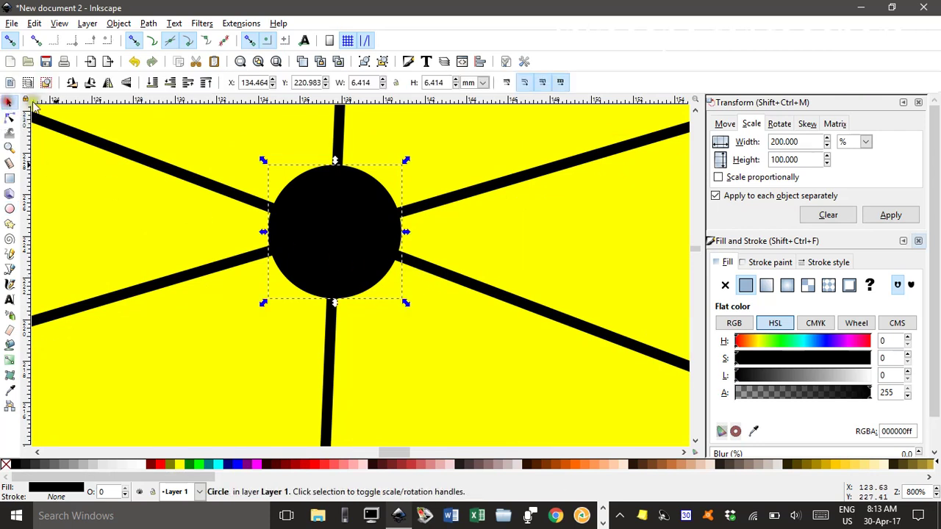
left_click_drag(406, 160, 385, 199)
scroll(338, 297, "down", 1)
scroll(337, 297, "down", 4)
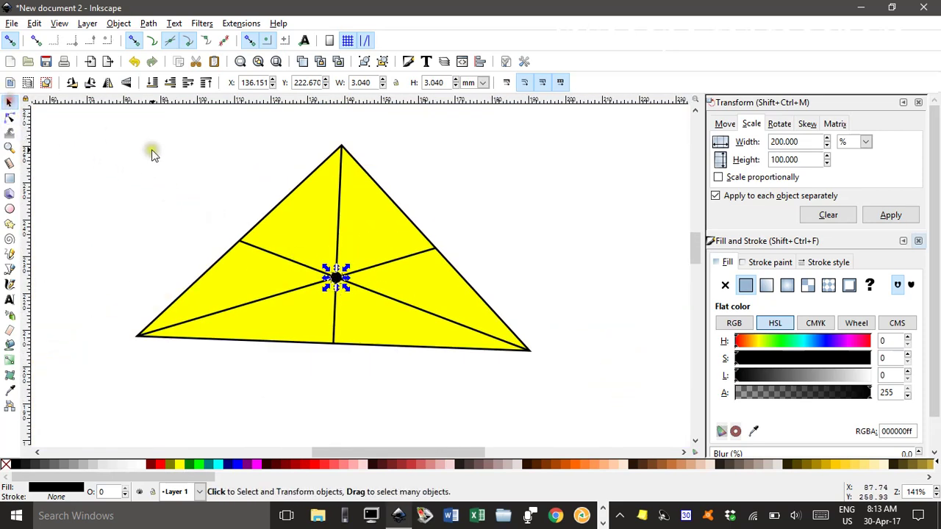
left_click(177, 167)
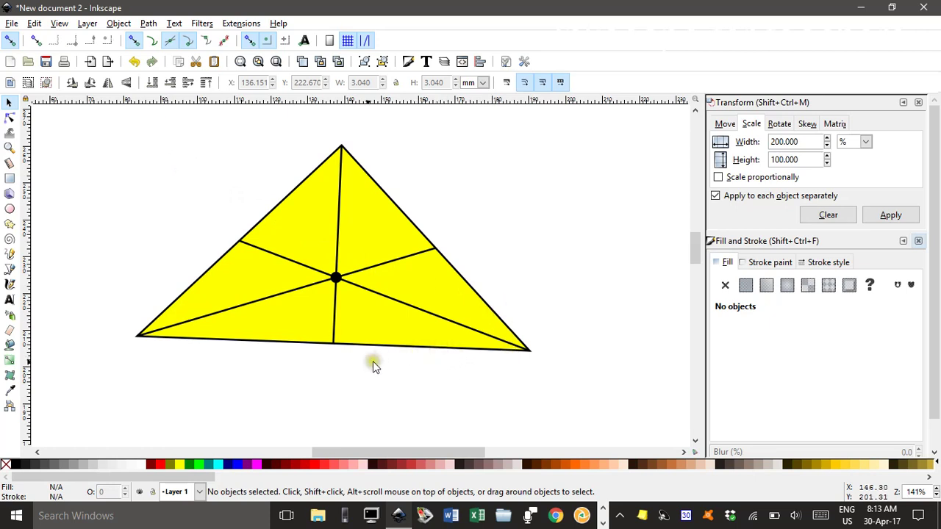